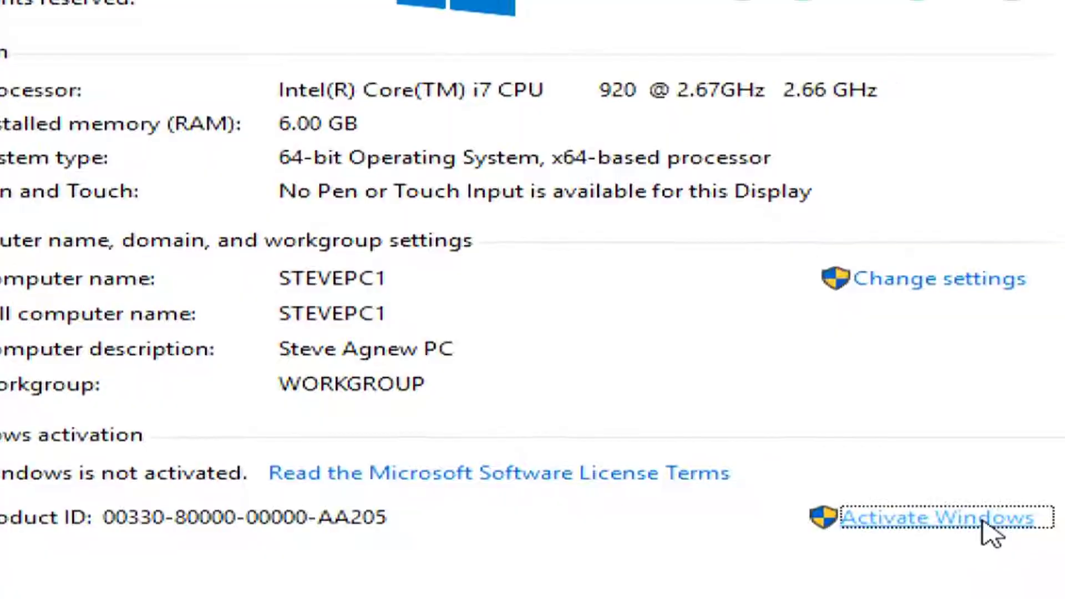
# Go from System to the Activation page and start changing the product key.
pyautogui.click(993, 516)
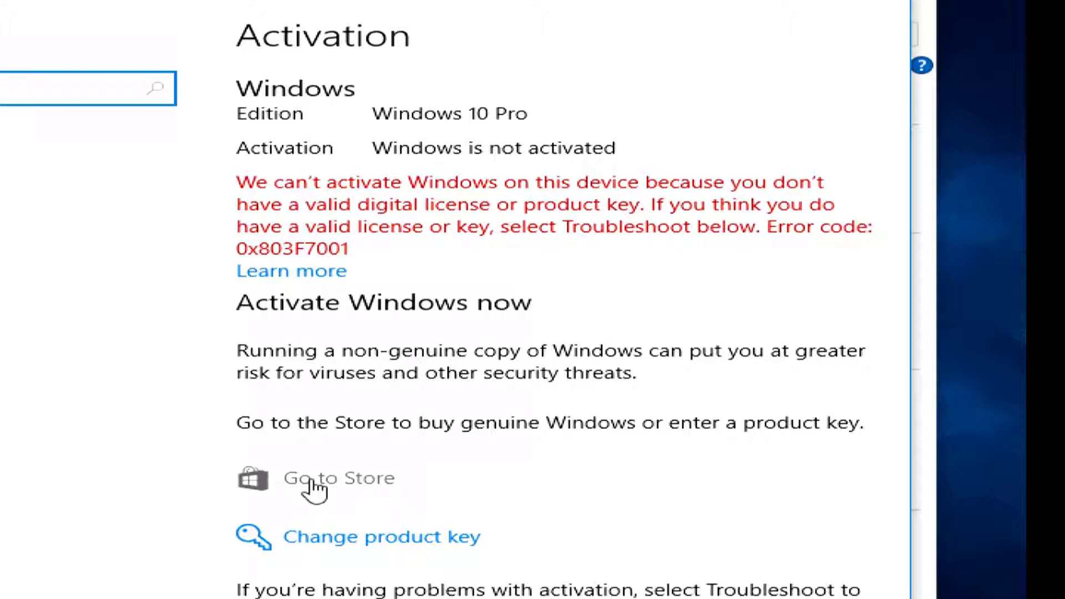
pyautogui.click(341, 549)
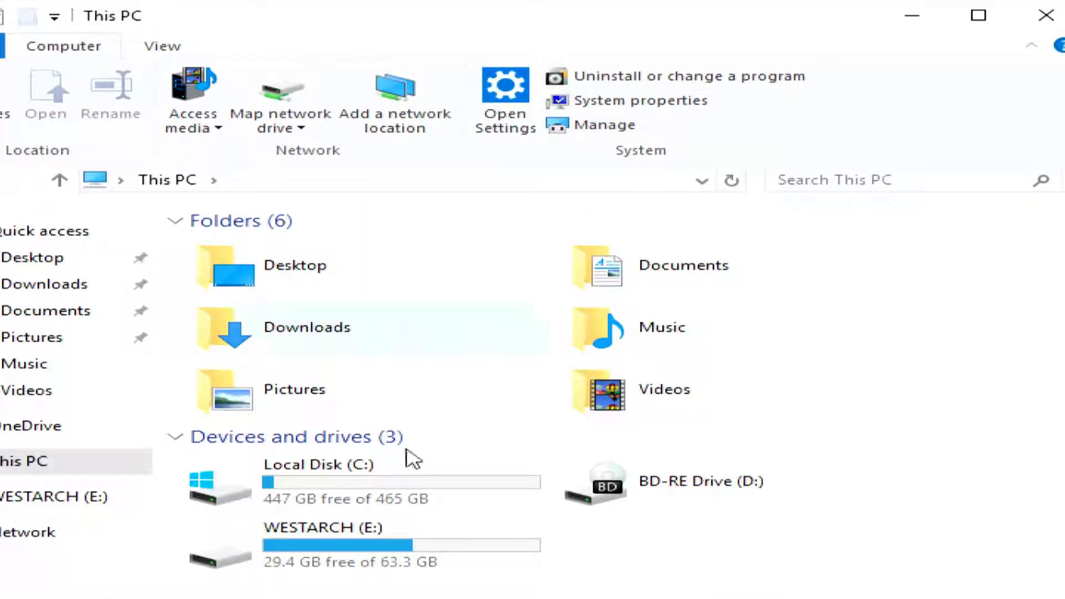
# Copy the Windows 10 Pro product key from keys.txt on the WESTARCH (E:) drive.
pyautogui.doubleClick(295, 553)
pyautogui.doubleClick(243, 409)
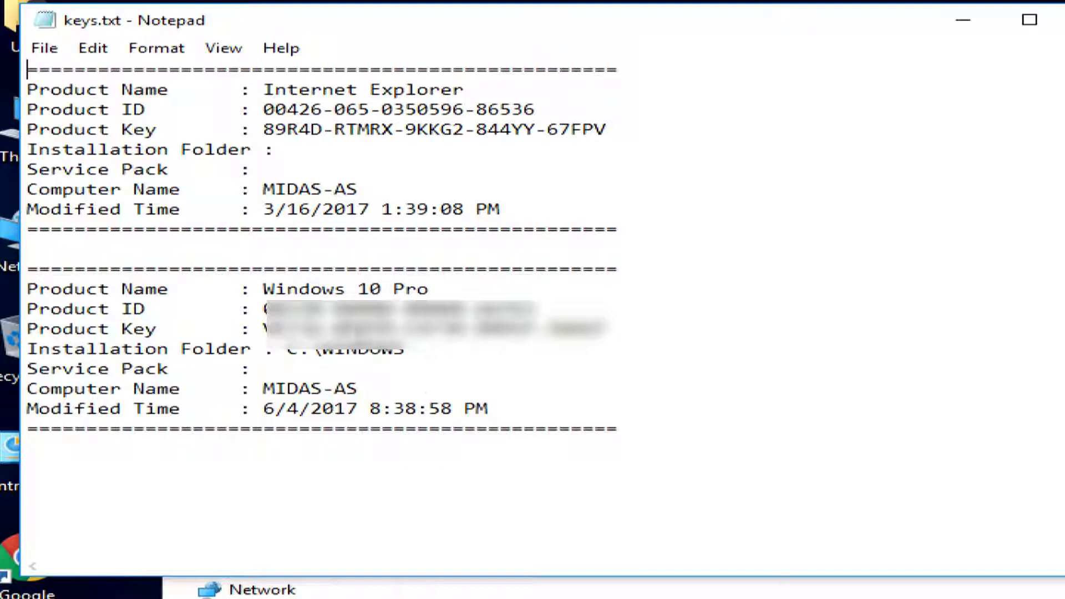
pyautogui.moveTo(263, 328); pyautogui.dragTo(611, 328)
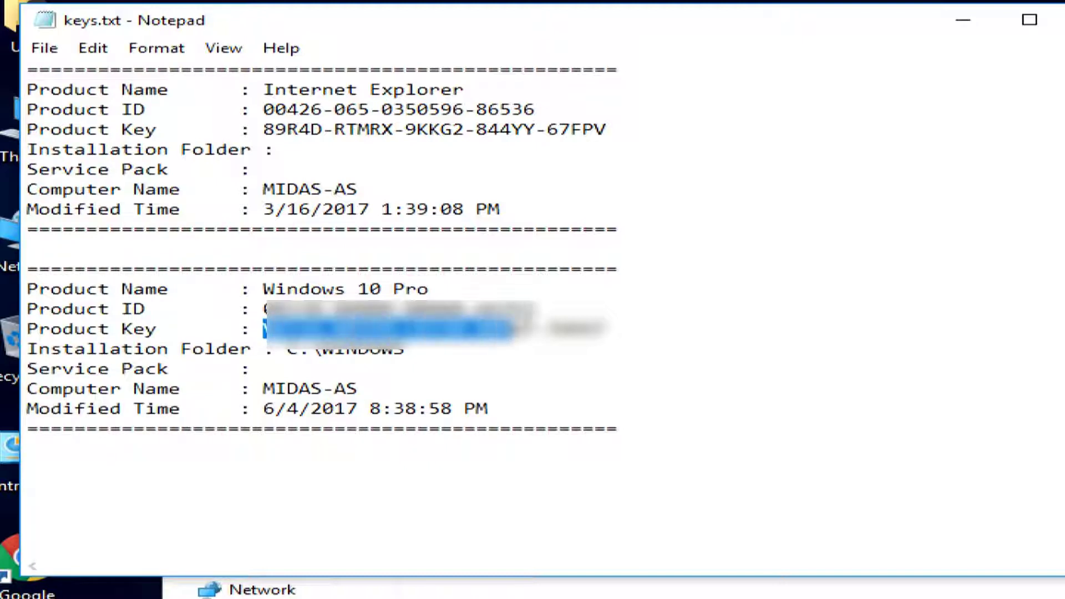
pyautogui.rightClick(612, 329)
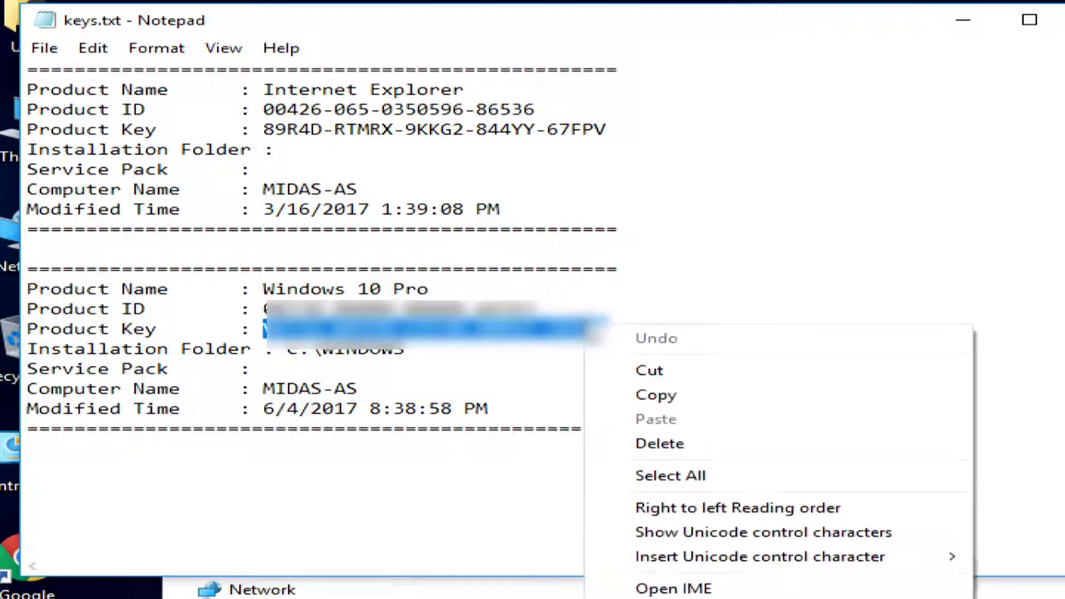
pyautogui.click(662, 395)
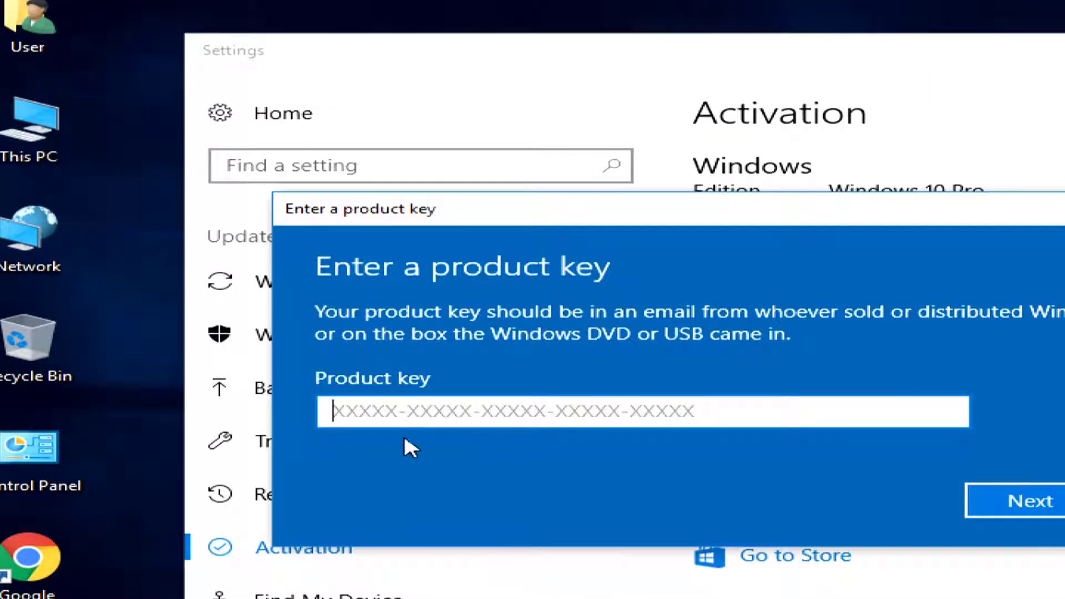
# Paste the copied Windows 10 Pro key into the Product key box.
pyautogui.click(335, 422)
pyautogui.hotkey('ctrl', 'v')
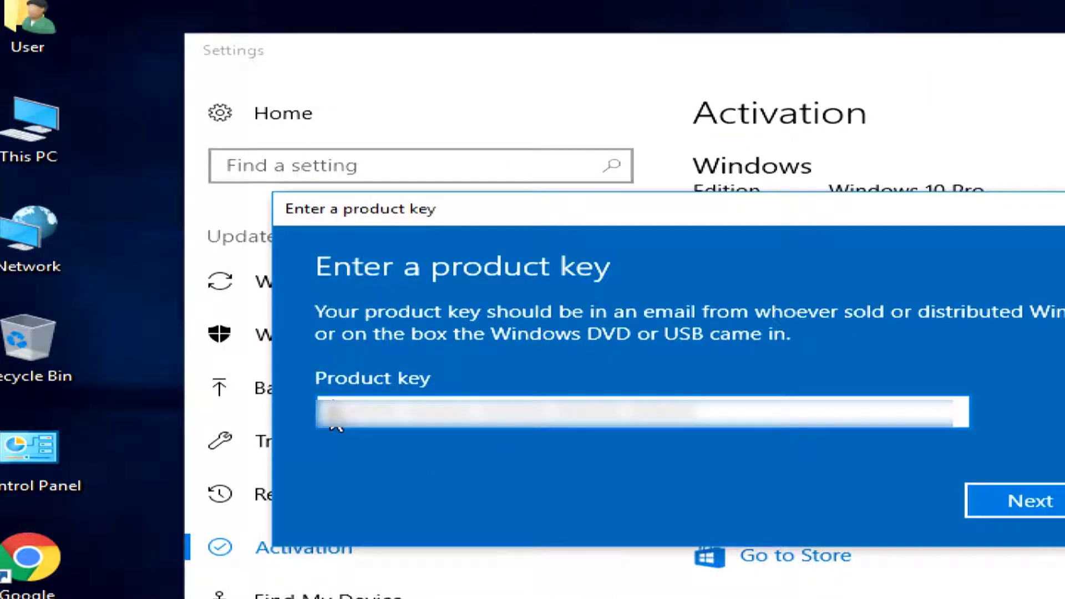
pyautogui.rightClick(335, 423)
pyautogui.click(329, 381)
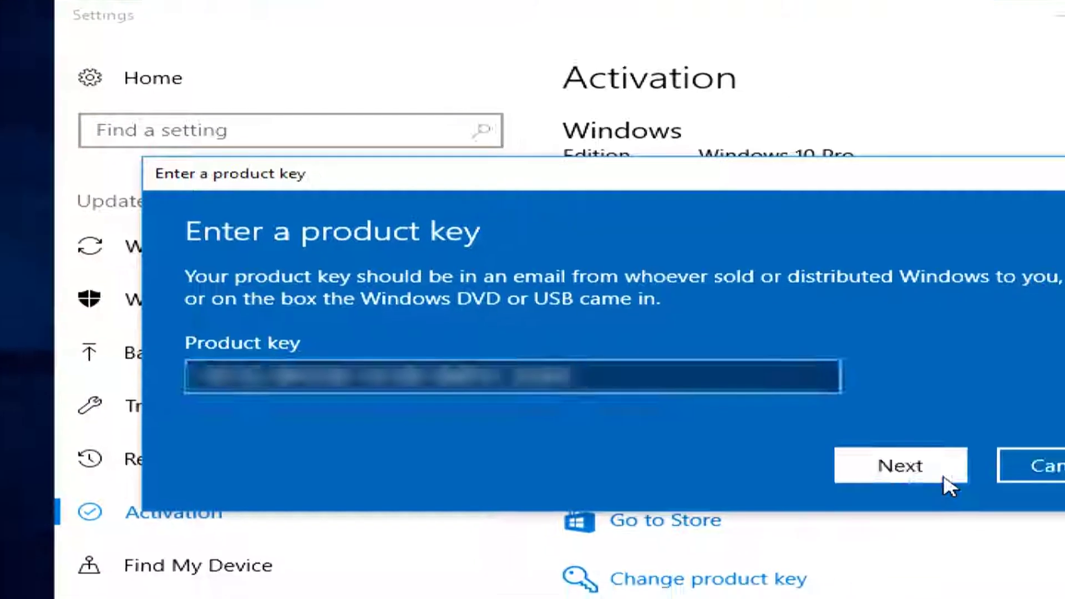
# Submit the key and try to activate, then open help for error 0x803f7001.
pyautogui.click(1030, 500)
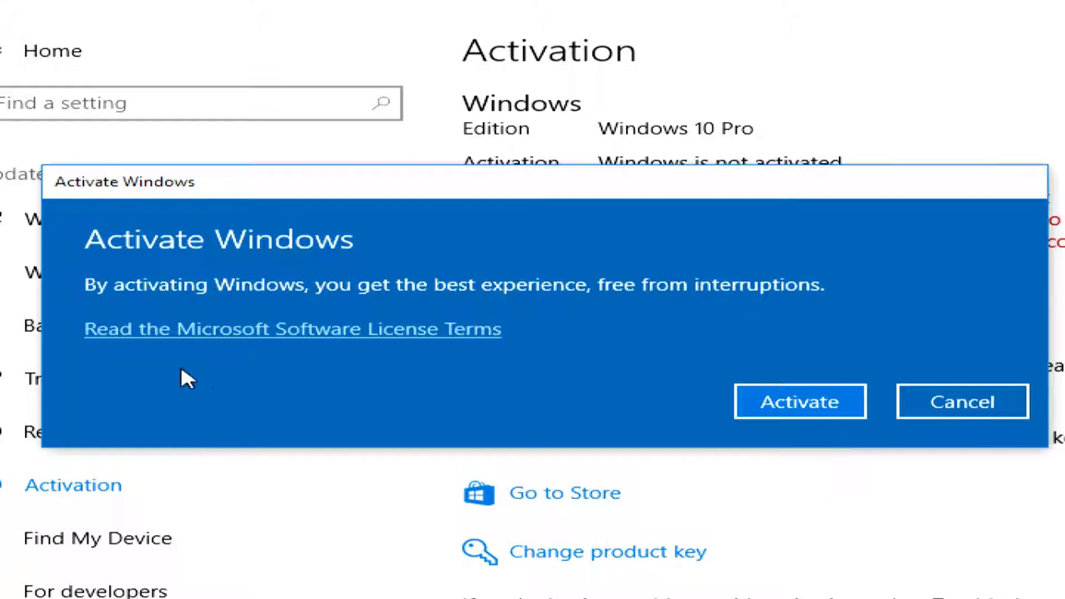
pyautogui.click(811, 401)
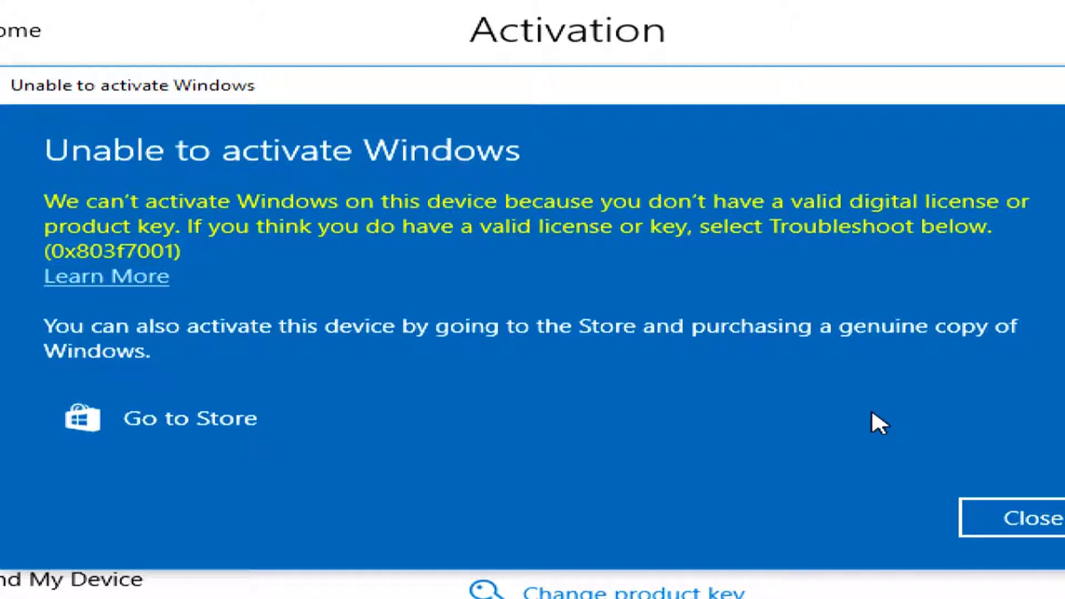
pyautogui.click(99, 283)
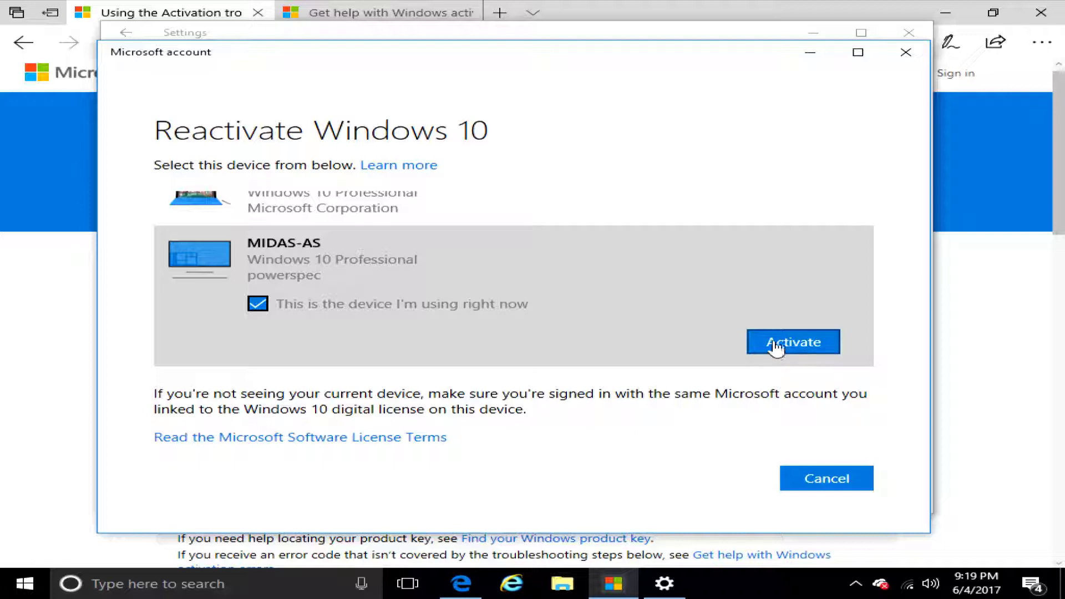
pyautogui.scroll(1, 463, 312)
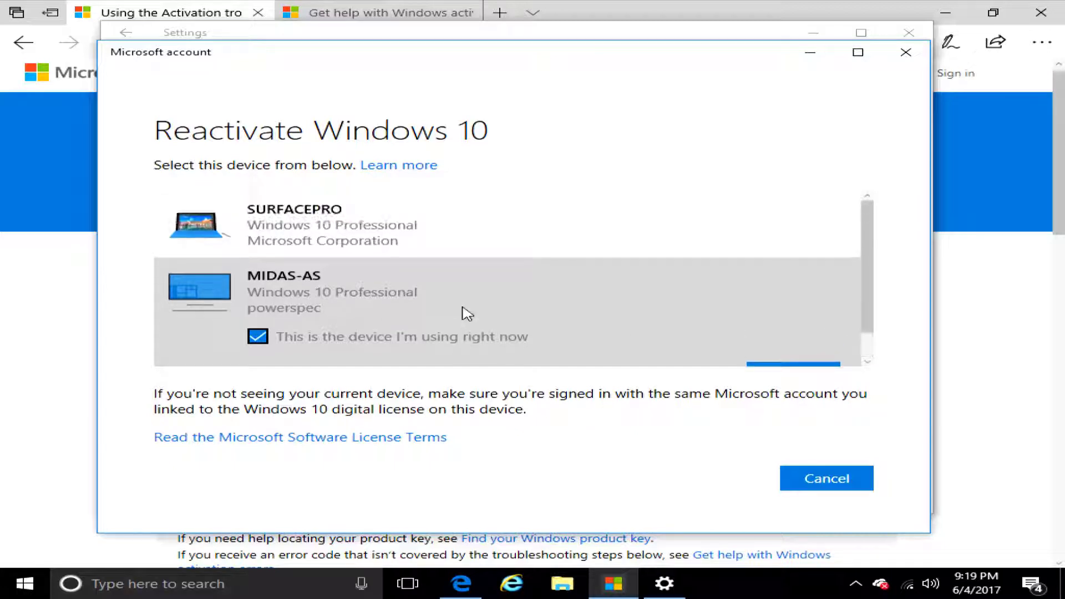
pyautogui.scroll(-1, 463, 313)
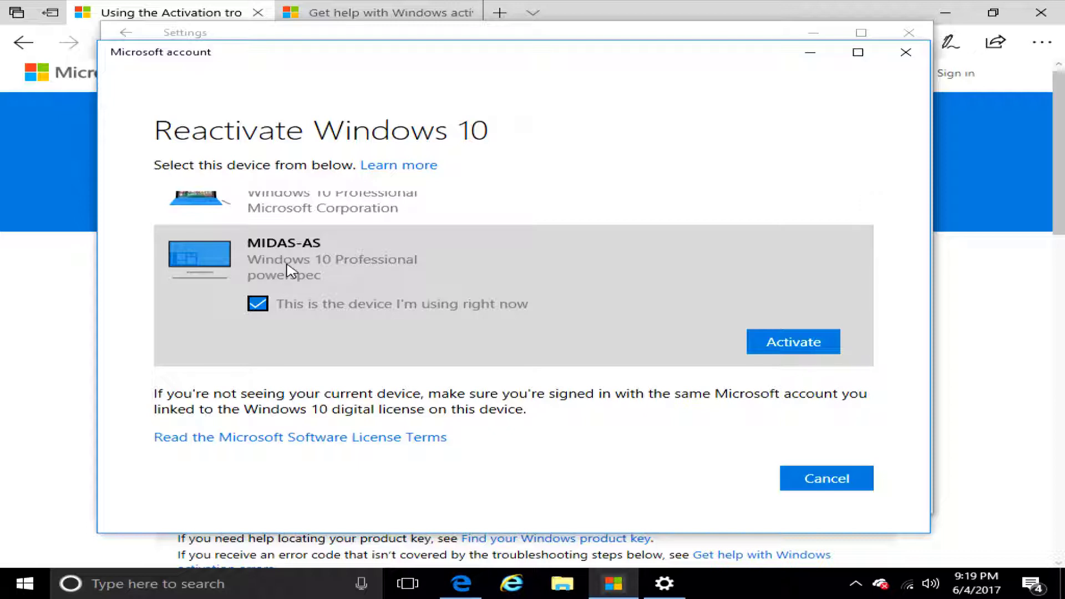
# Activate Windows 10 on MIDAS-AS, the current device, in the Reactivate Windows 10 list.
pyautogui.click(793, 341)
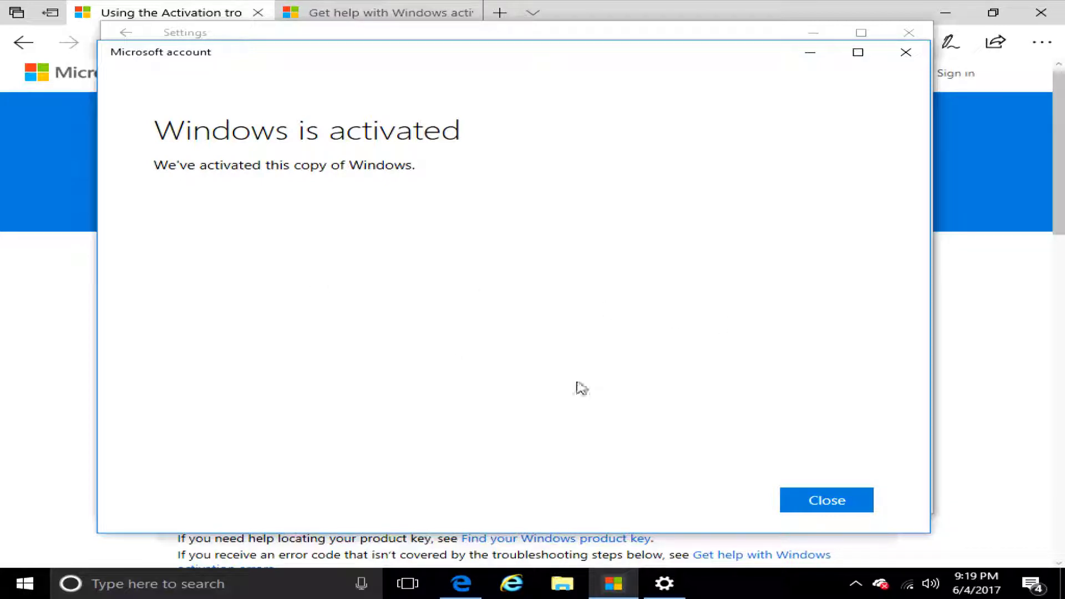
# Dismiss the activation dialogs, close Settings and Edge, and open This PC's Properties.
pyautogui.click(826, 500)
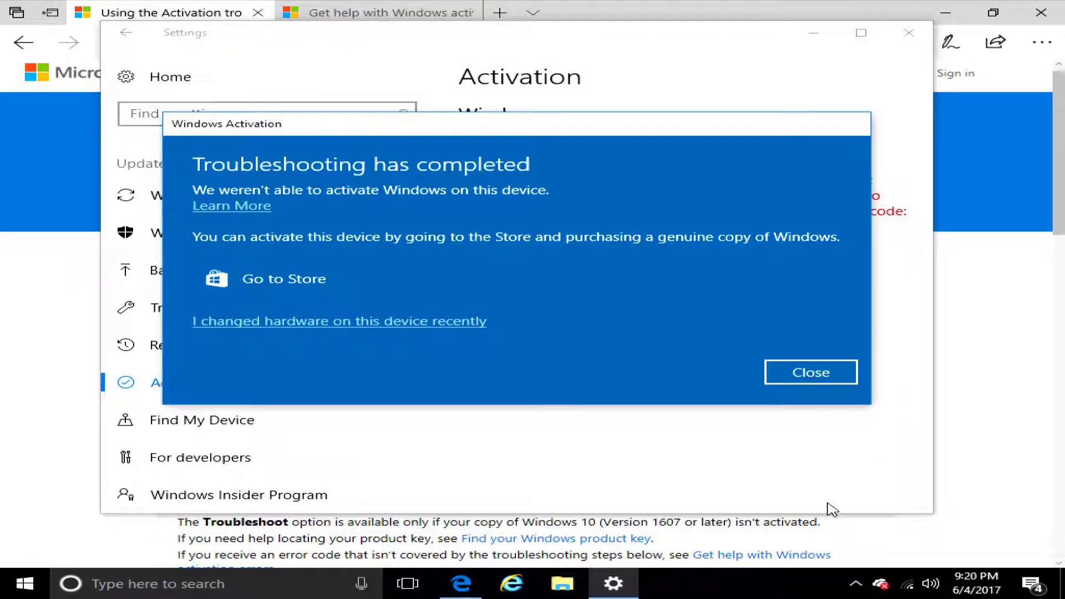
pyautogui.click(811, 372)
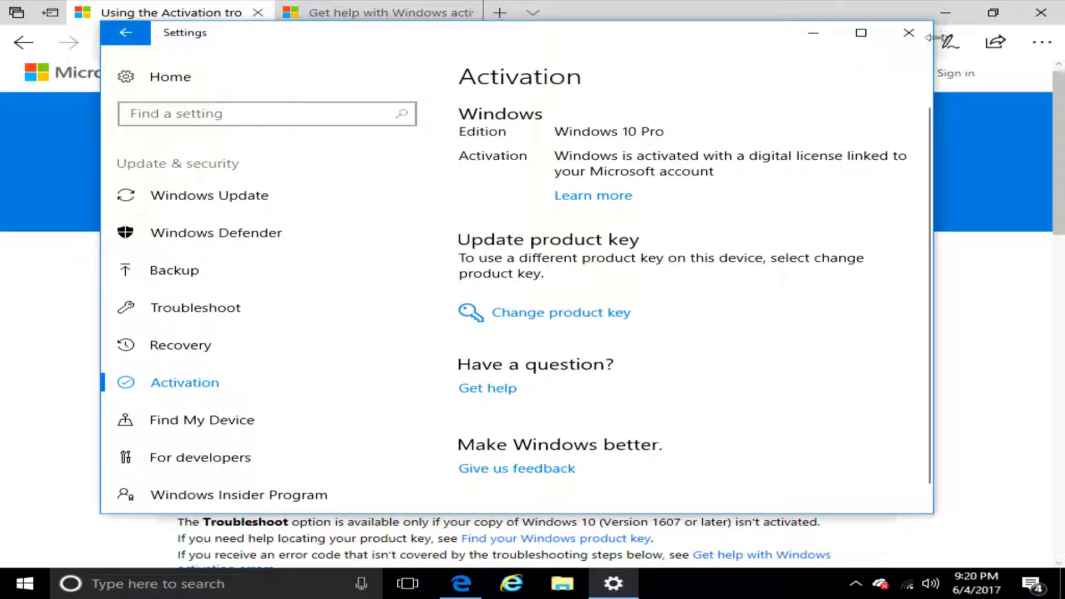
pyautogui.click(908, 32)
pyautogui.click(1041, 12)
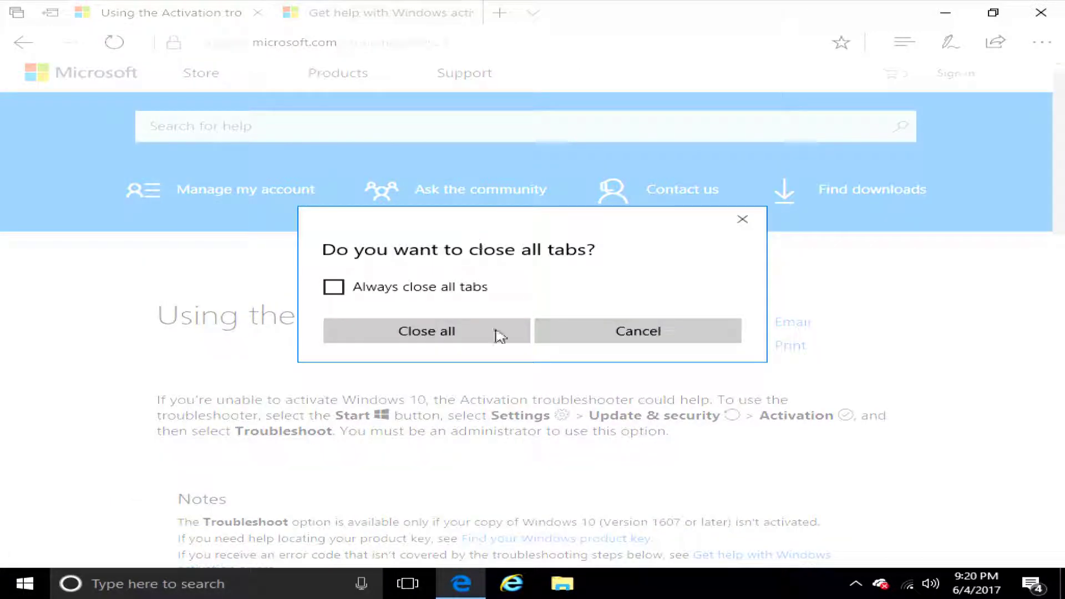
pyautogui.click(426, 331)
pyautogui.rightClick(35, 116)
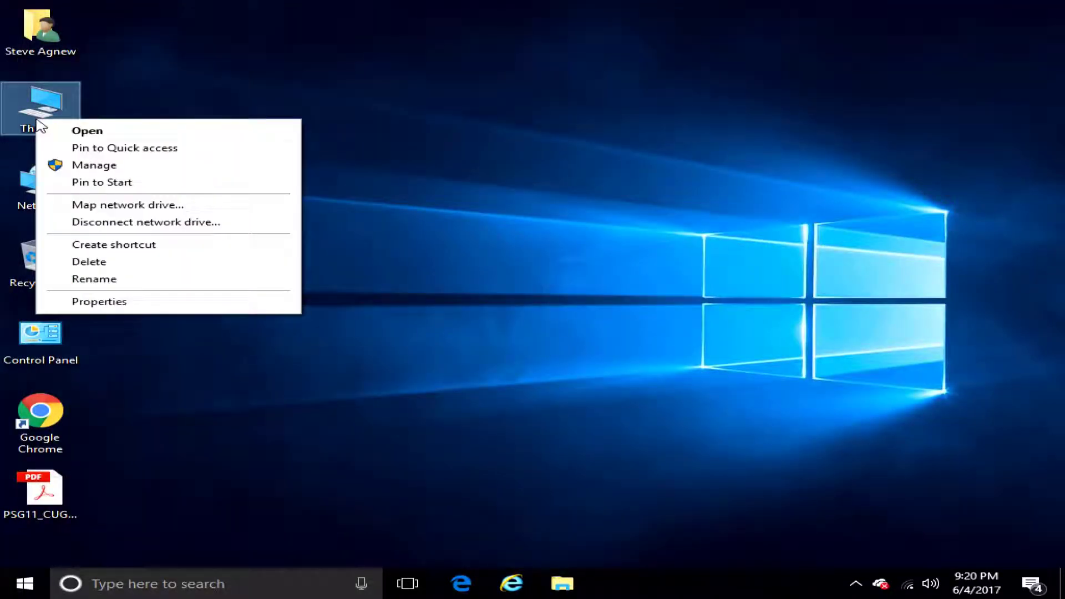
pyautogui.click(151, 461)
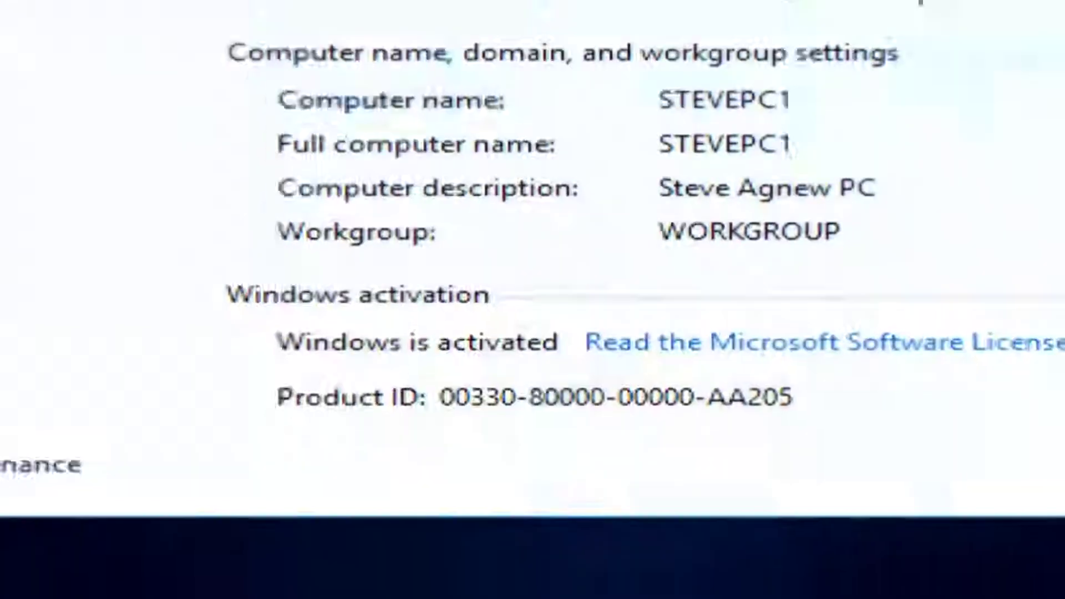